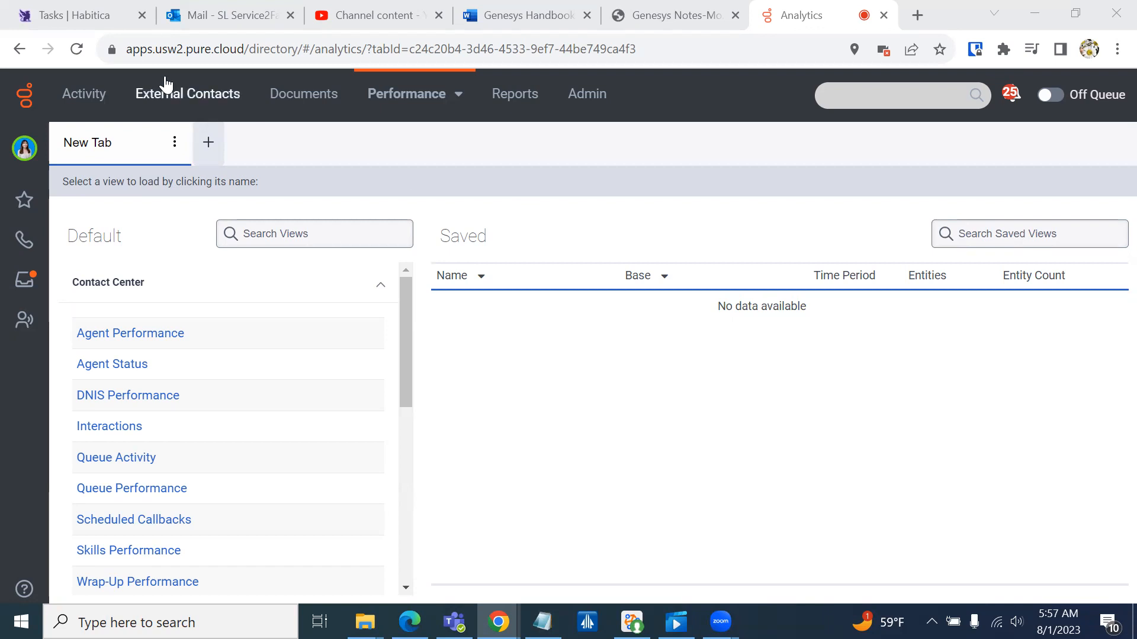
Review the desktop notification preferences in the user profile and the browser's permissions for this site.
left_click(24, 151)
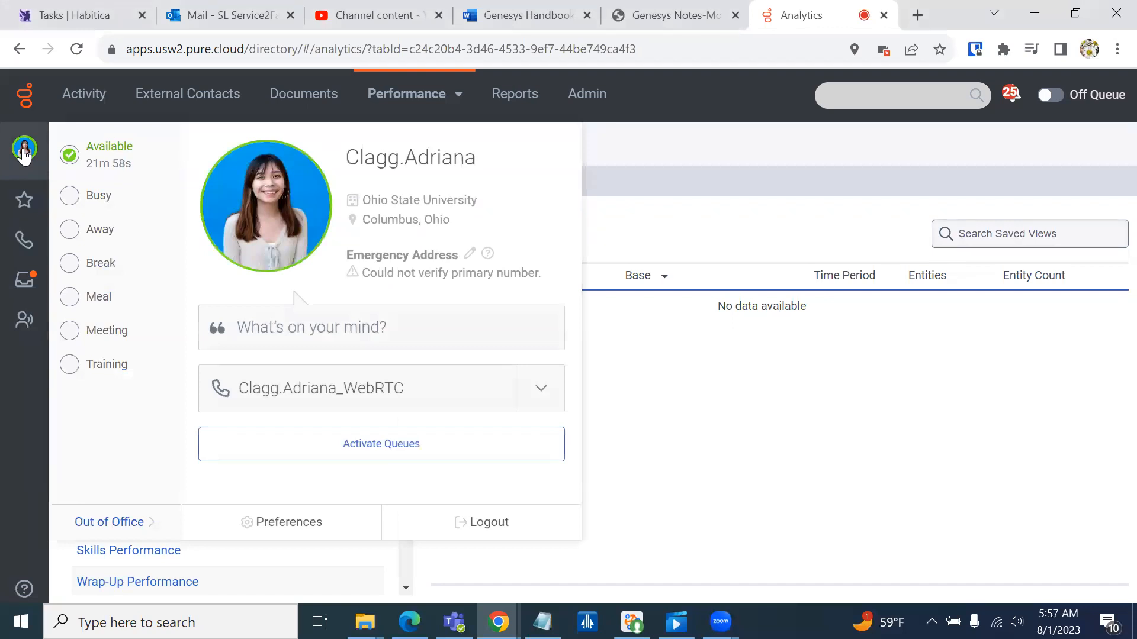
left_click(277, 522)
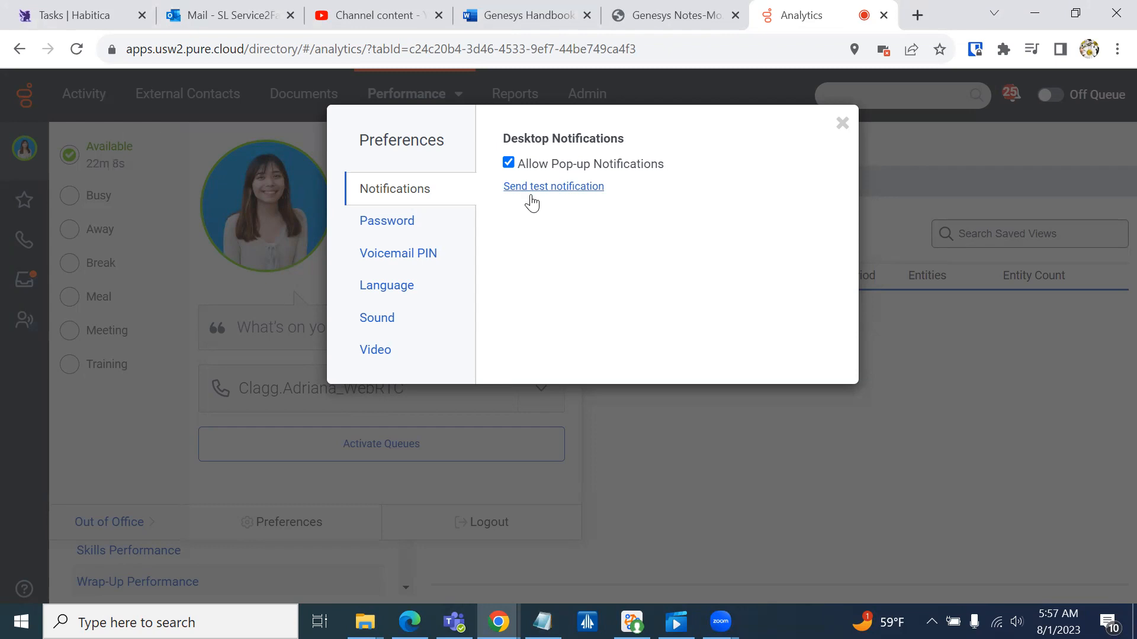
left_click(842, 123)
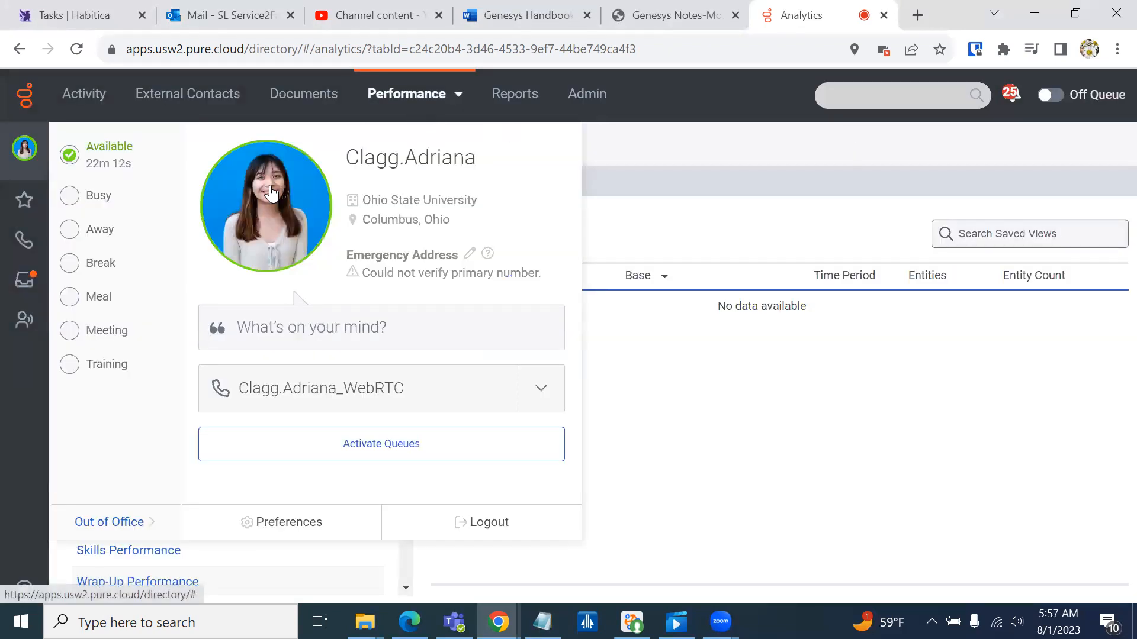
left_click(632, 236)
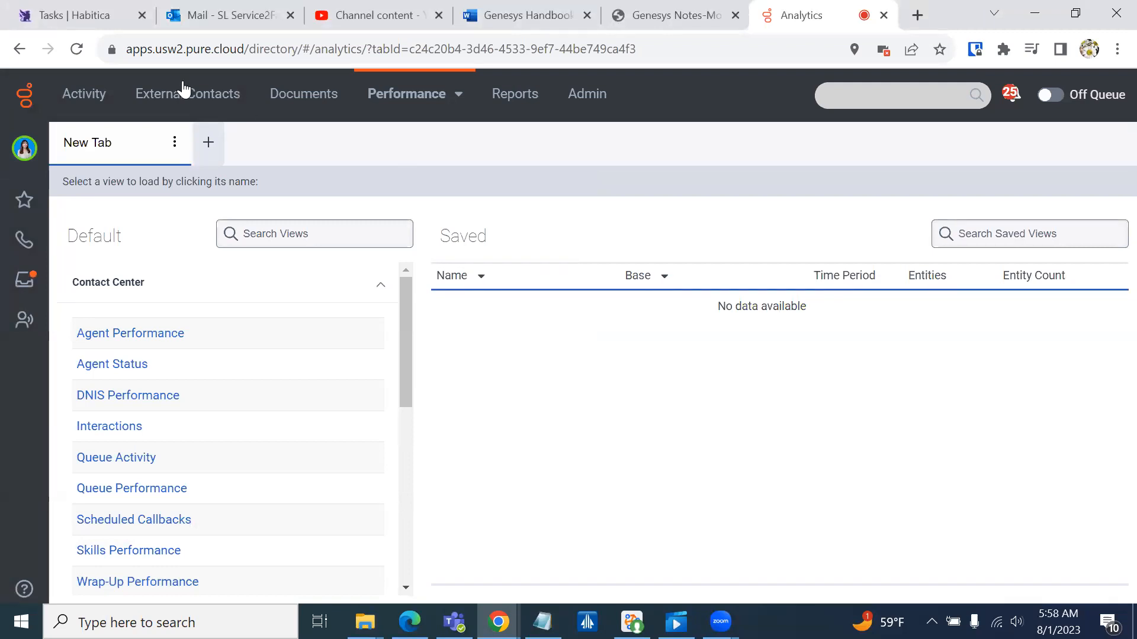
left_click(112, 50)
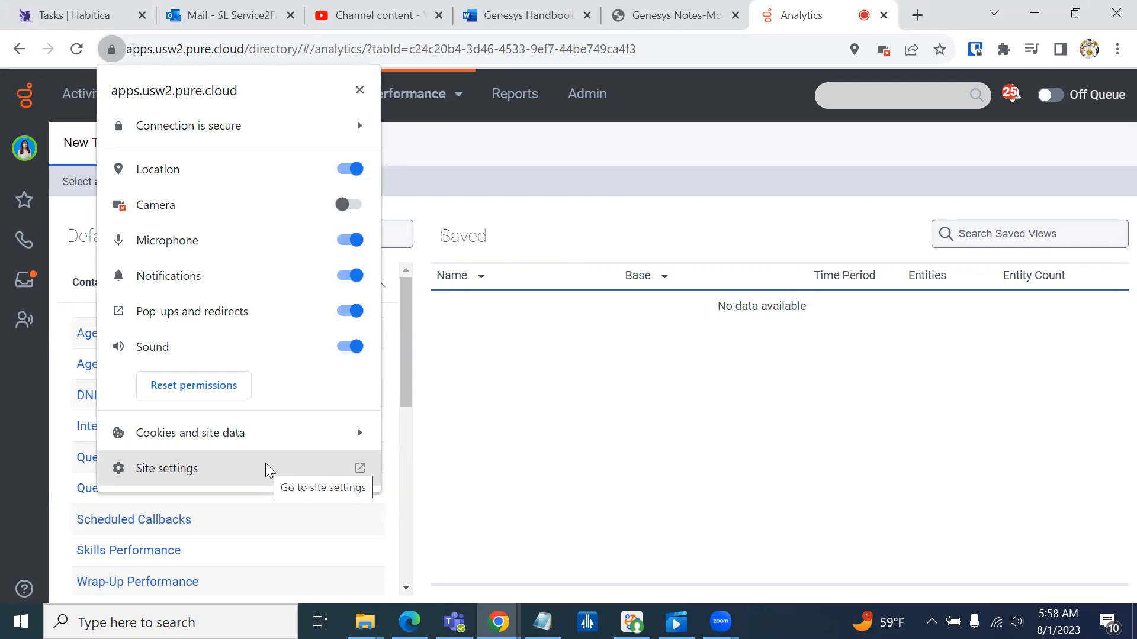
left_click(446, 430)
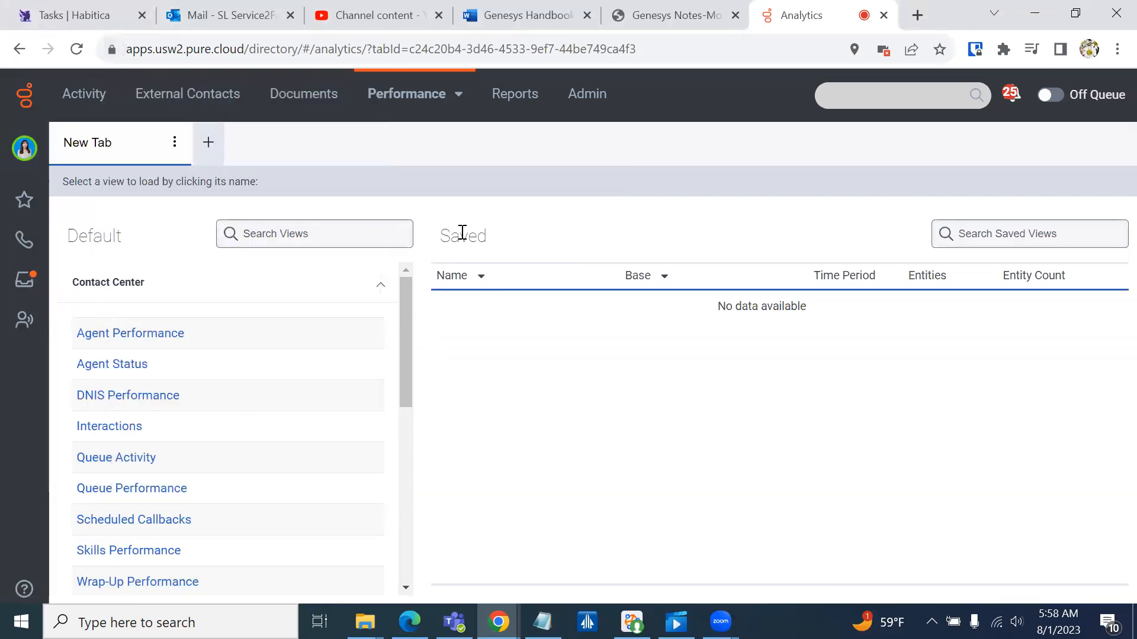
Open the Alert Rules view from the Other group of default performance views.
left_click(447, 104)
scroll(278, 358, "down", 8)
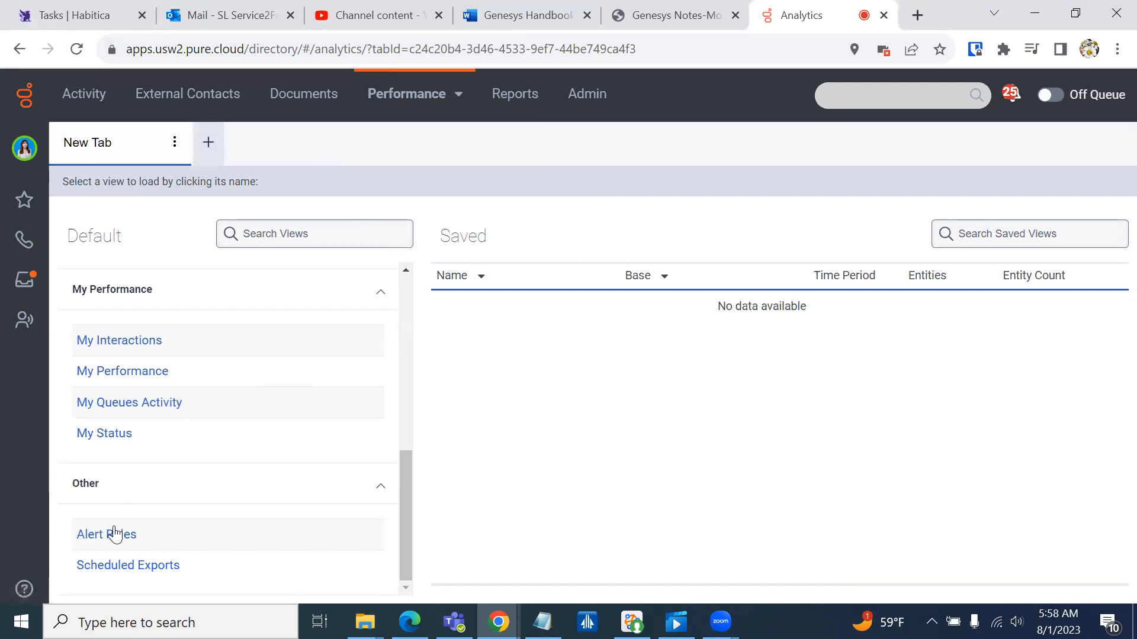
left_click(114, 535)
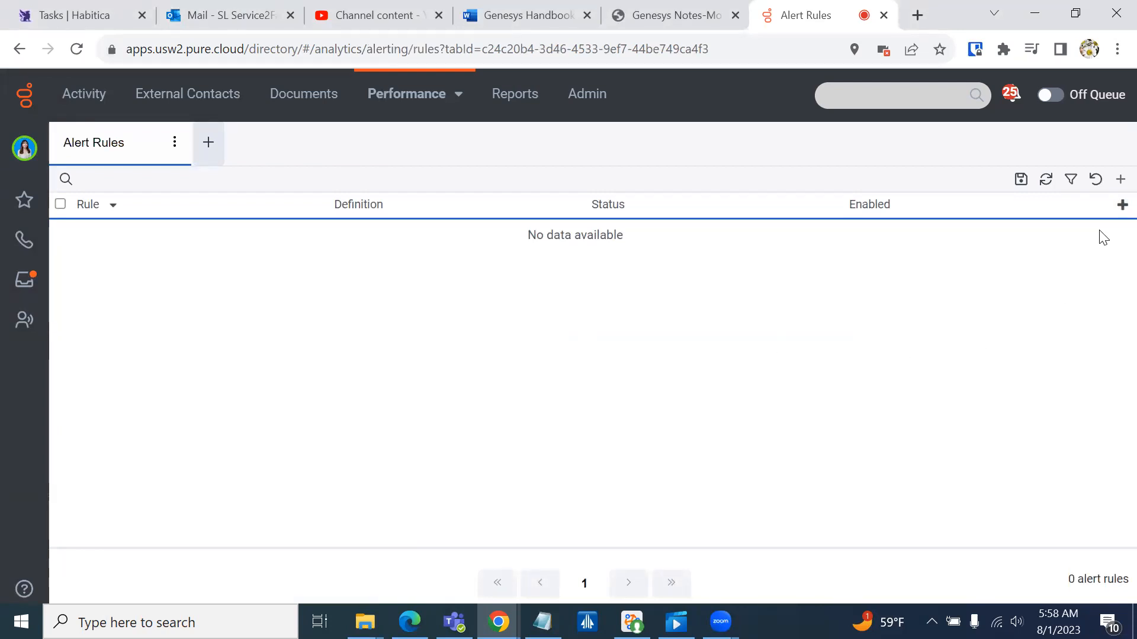
Add a new alert rule named "1 Minute Wait Time Facilities" with the type Conversation metric rule.
left_click(1118, 179)
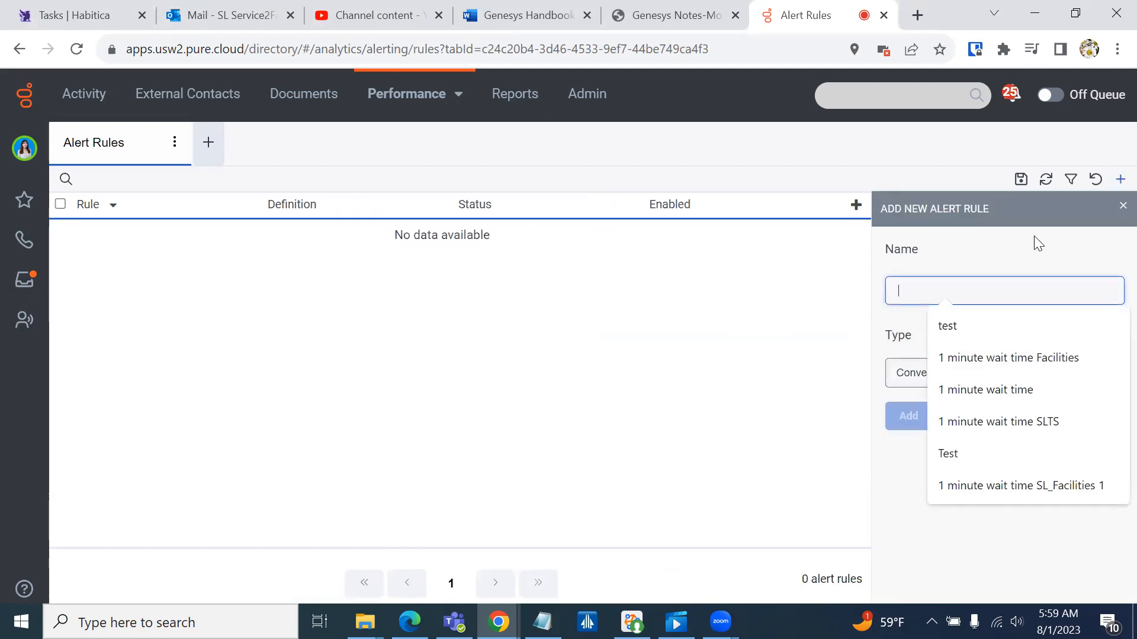
type("1 Minute Wait Time ")
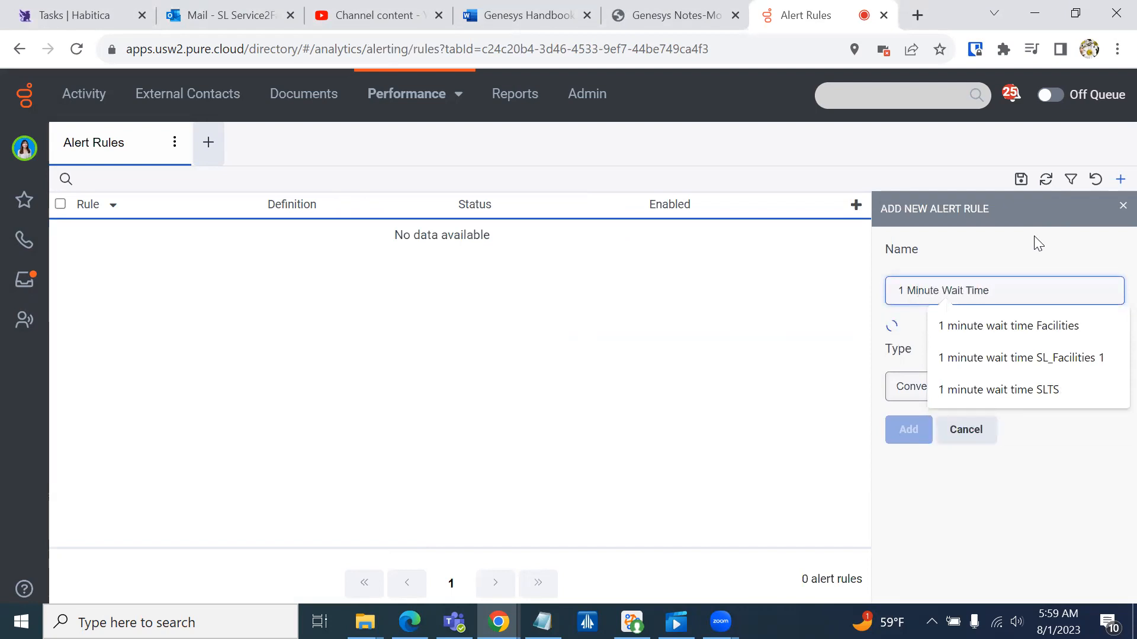
type("Facilities")
left_click(1037, 243)
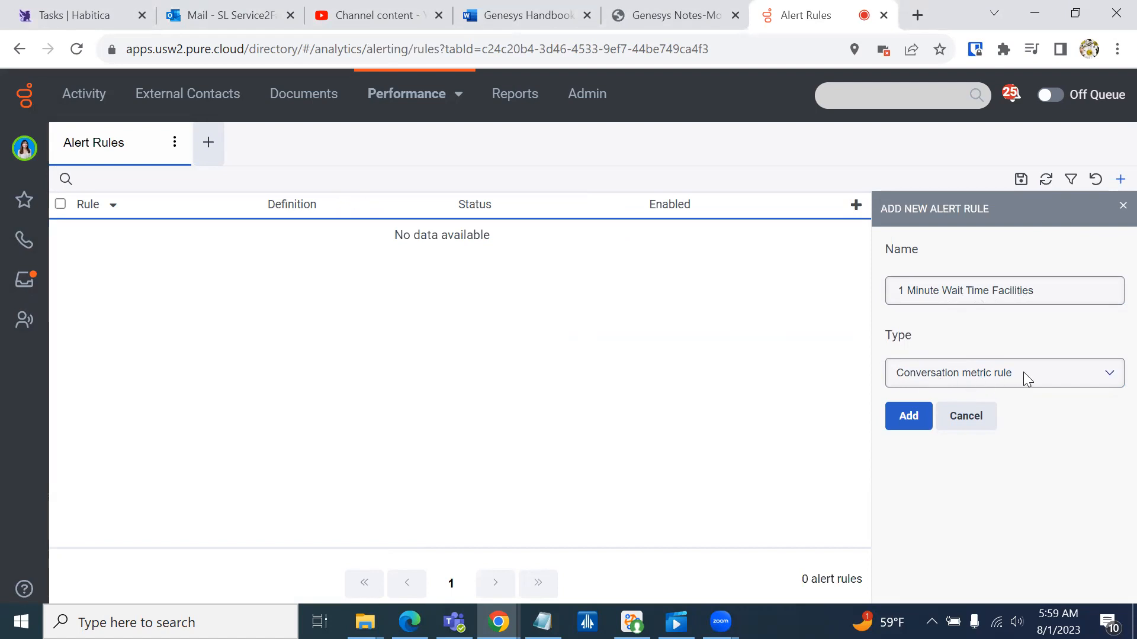
left_click(915, 418)
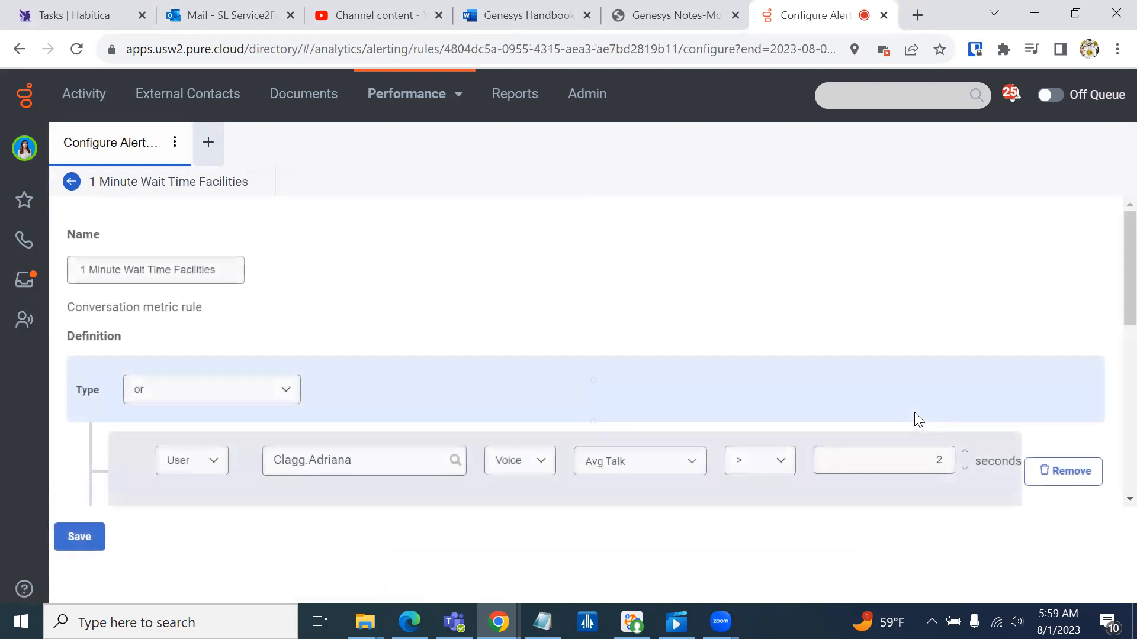
Base the rule's condition on a queue instead of a user and choose the SL_Facilities queue.
scroll(407, 373, "down", 1)
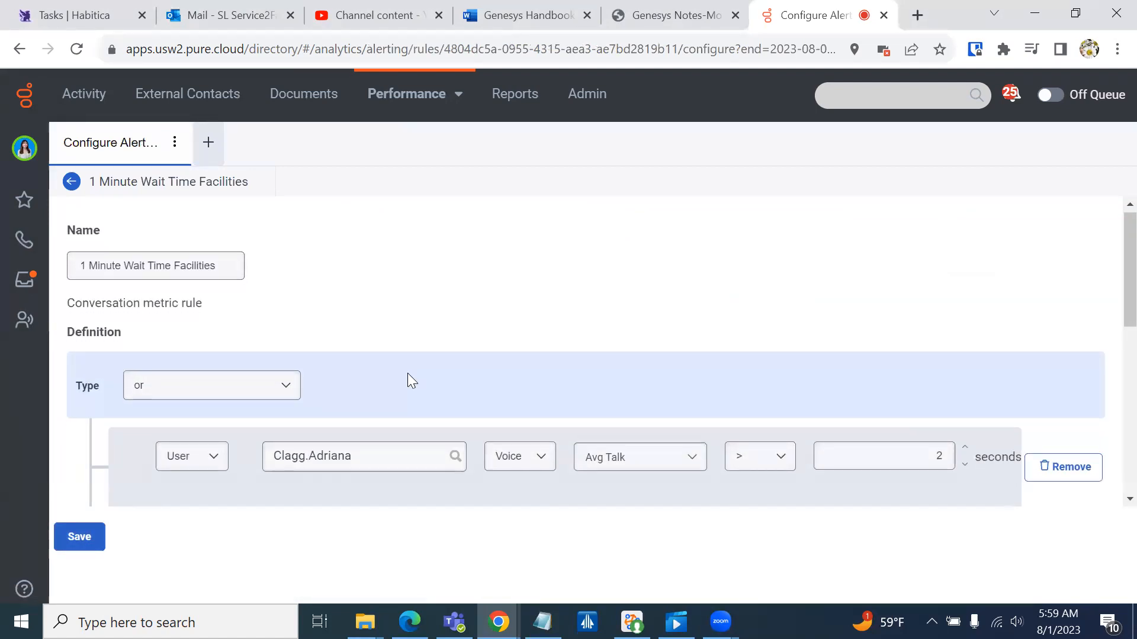
scroll(412, 380, "down", 1)
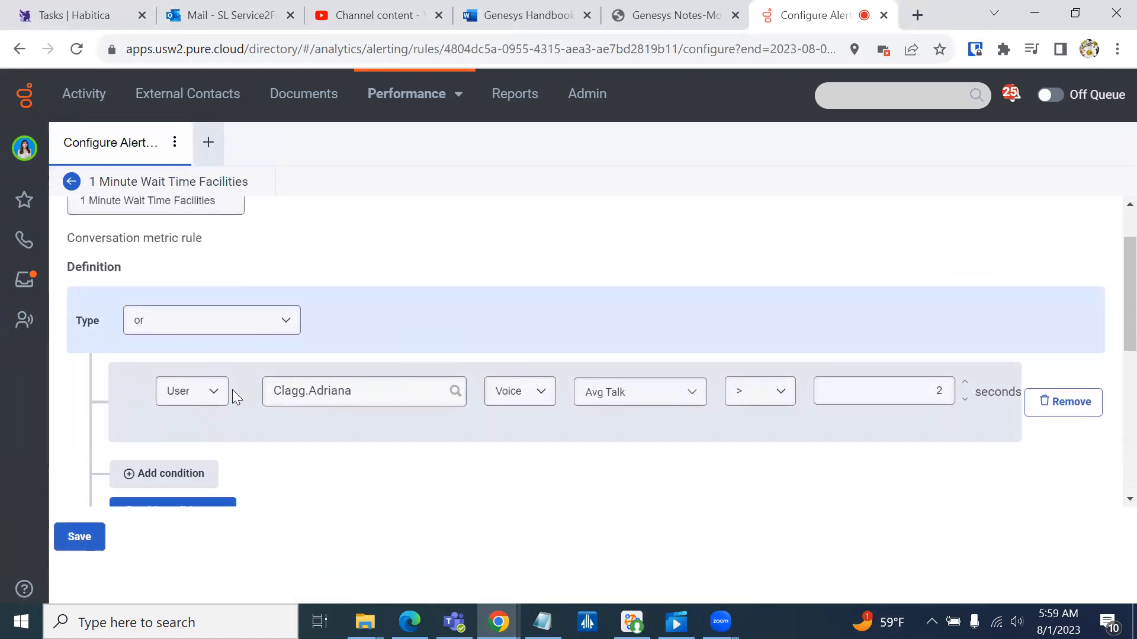
left_click(208, 392)
left_click(197, 426)
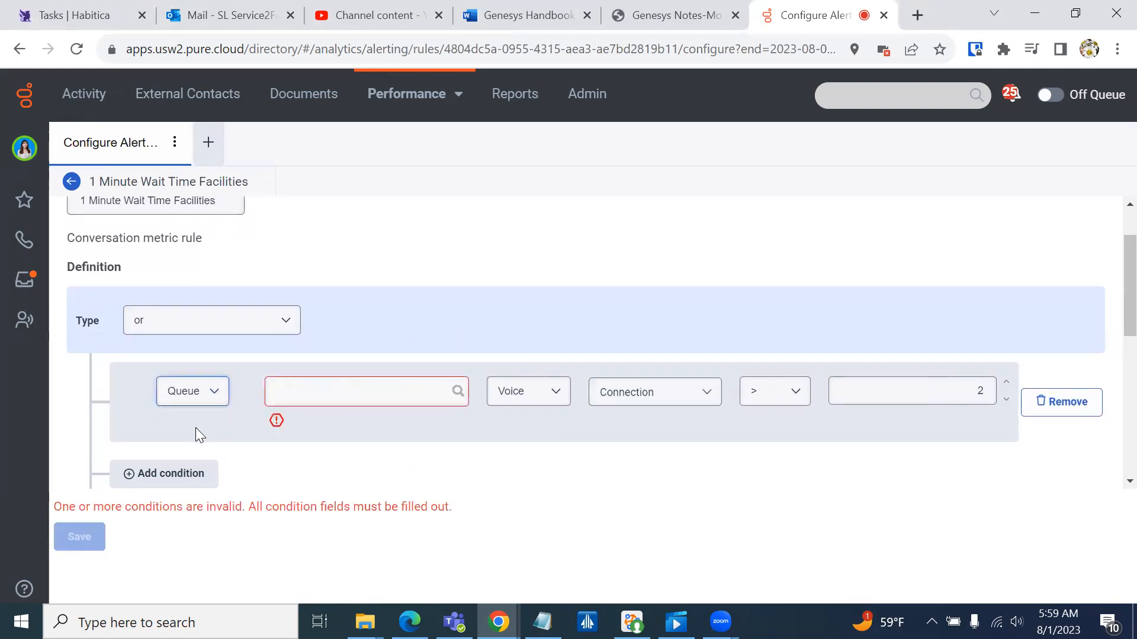
left_click(324, 401)
type("sl")
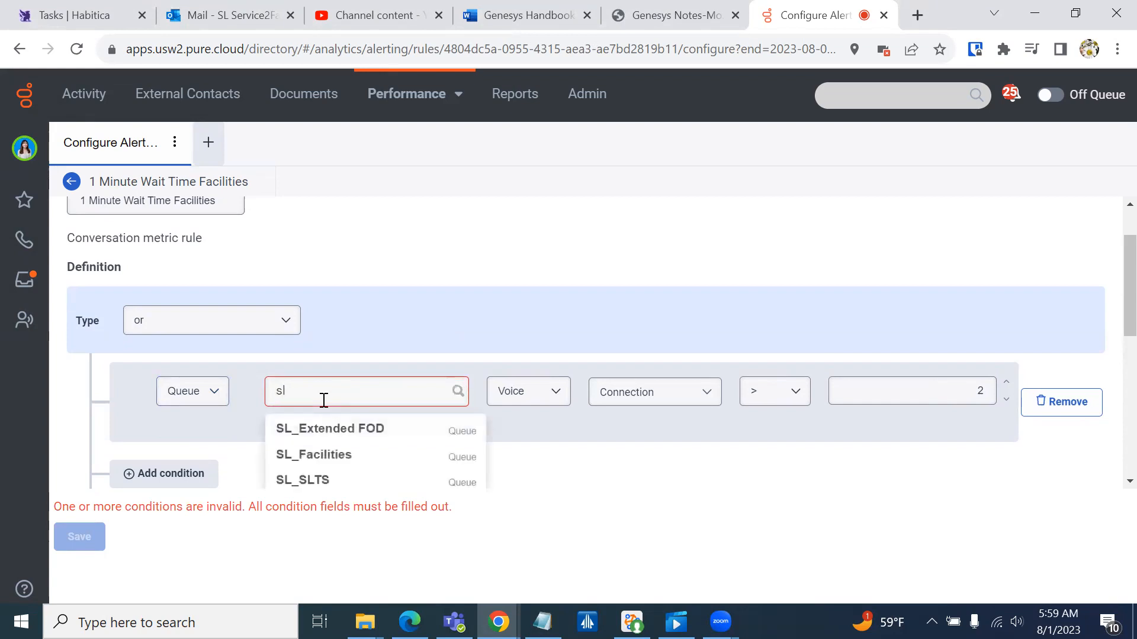
scroll(324, 401, "down", 1)
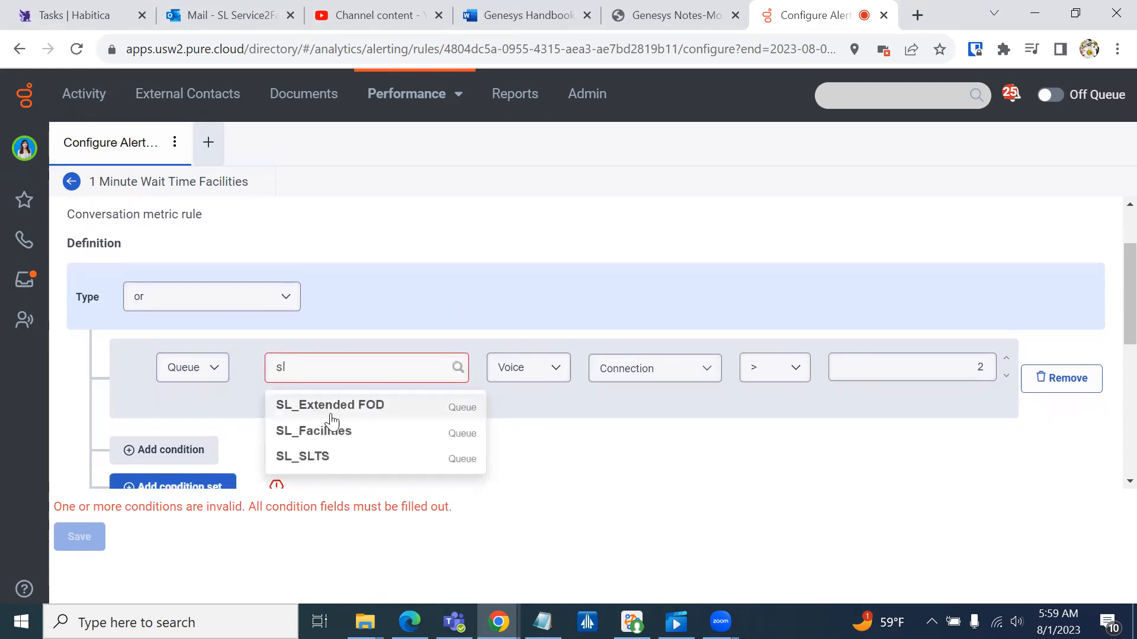
left_click(340, 433)
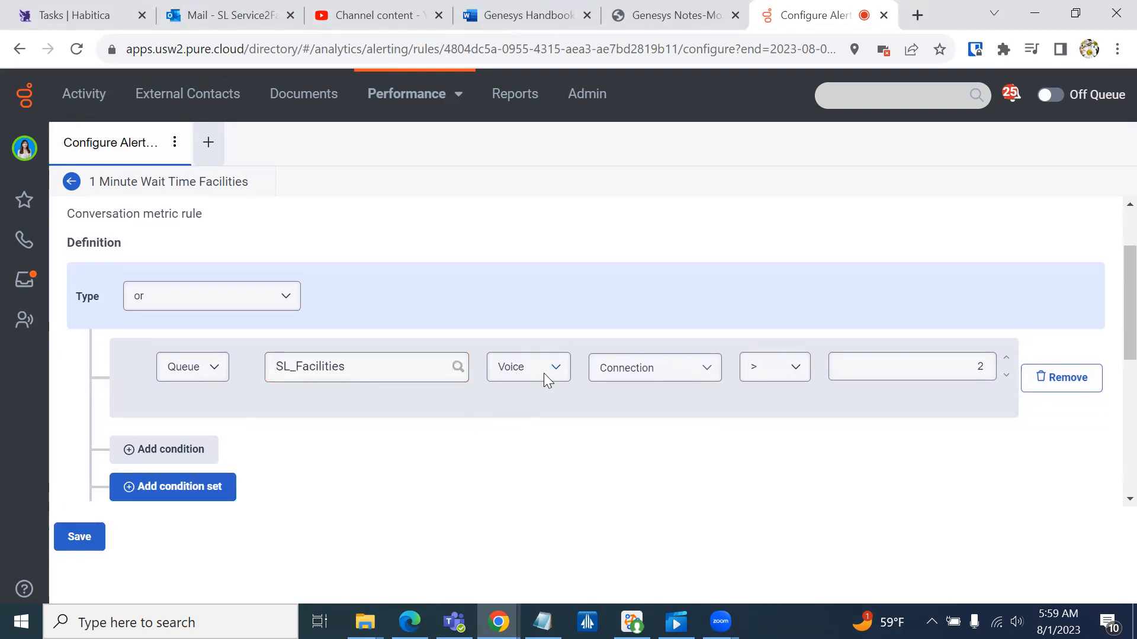
Set the condition's voice metric to Single Conversation Total Wait.
left_click(710, 372)
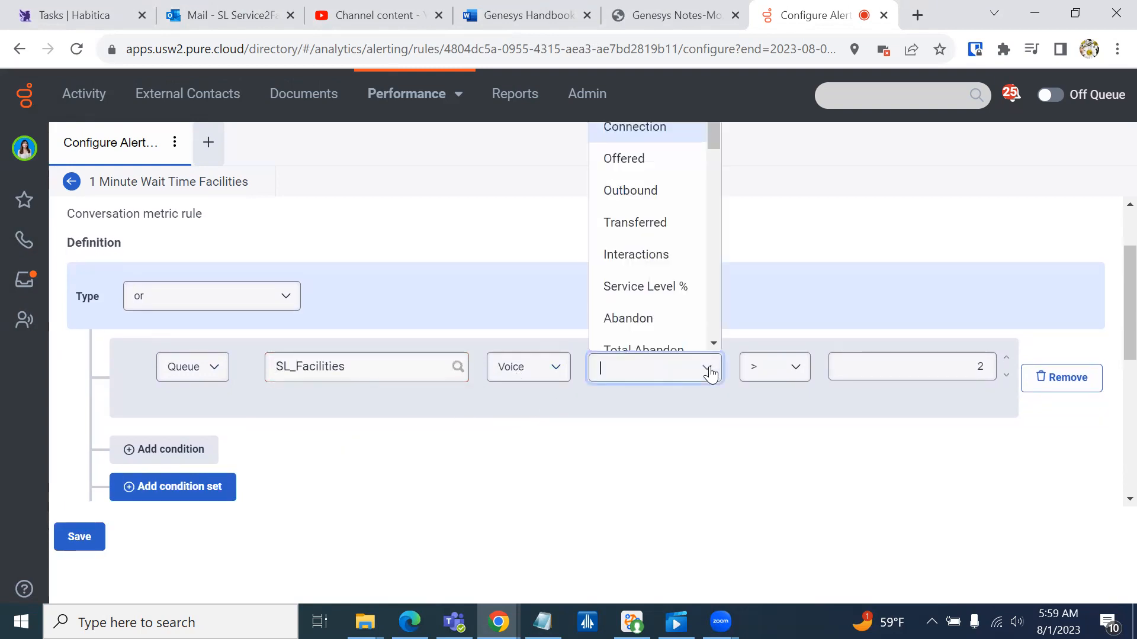
scroll(634, 225, "down", 10)
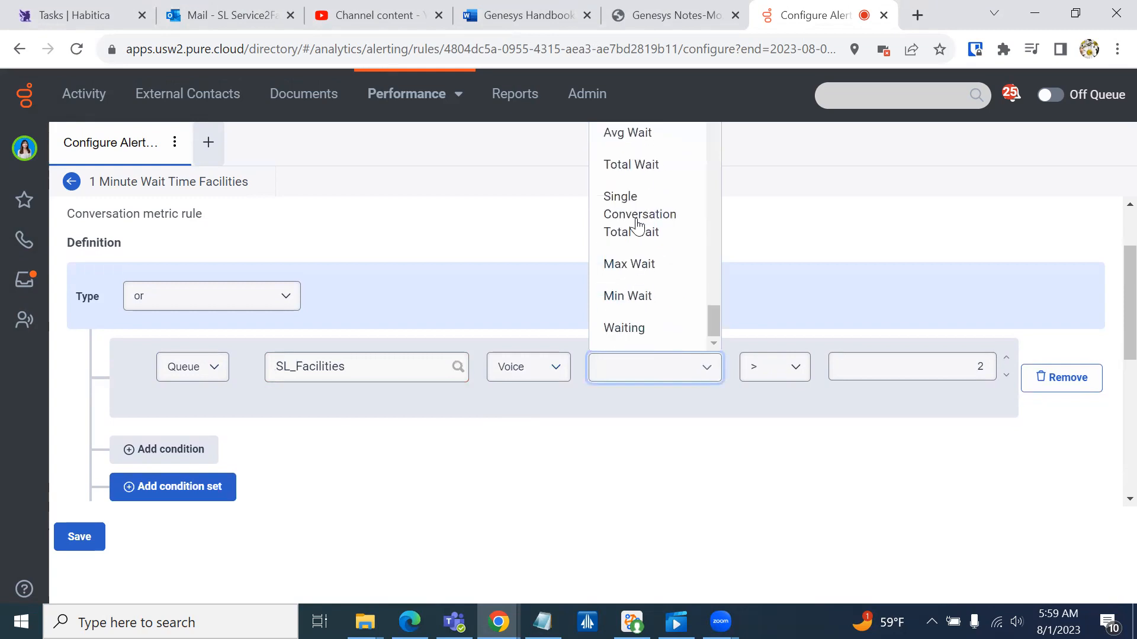
left_click(679, 225)
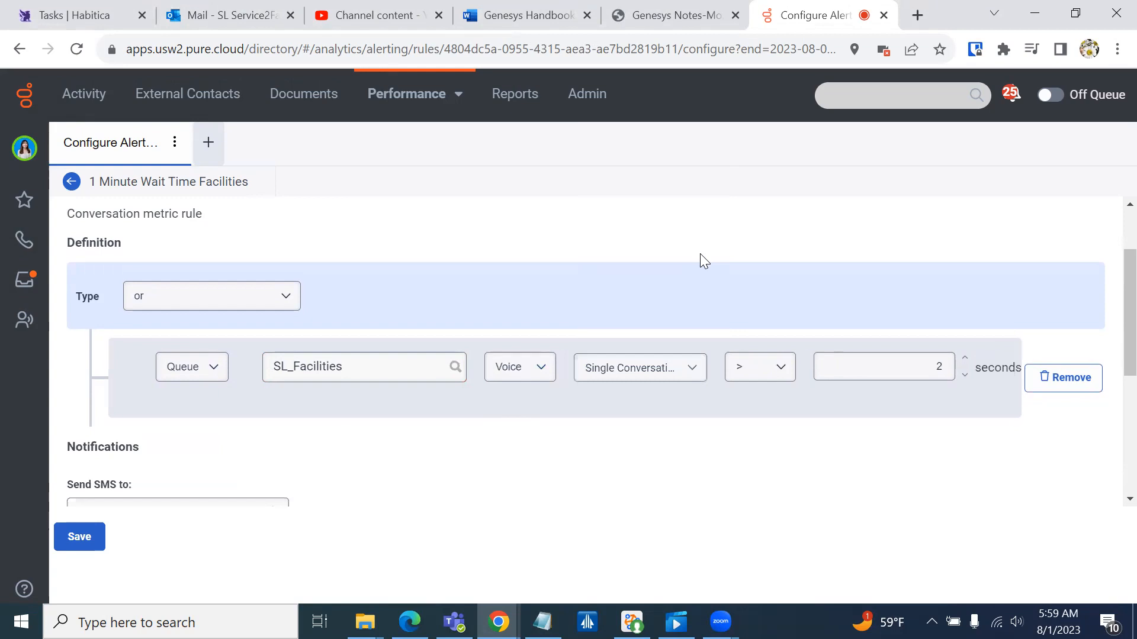
Set the condition's threshold to >= 60 seconds and save the alert rule.
left_click(780, 366)
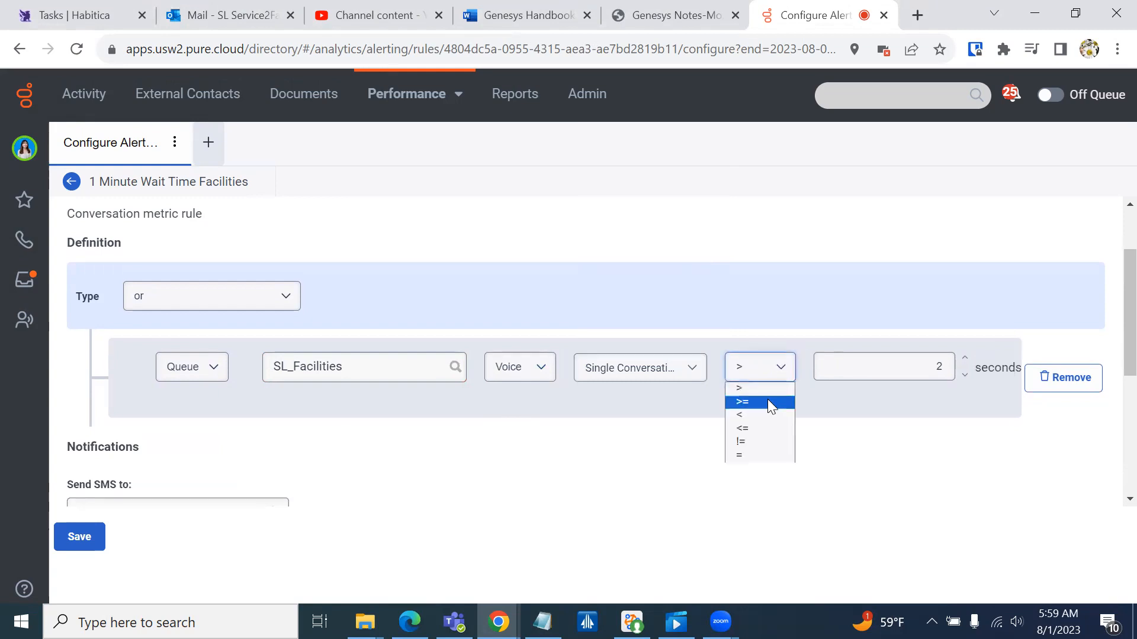
left_click(768, 400)
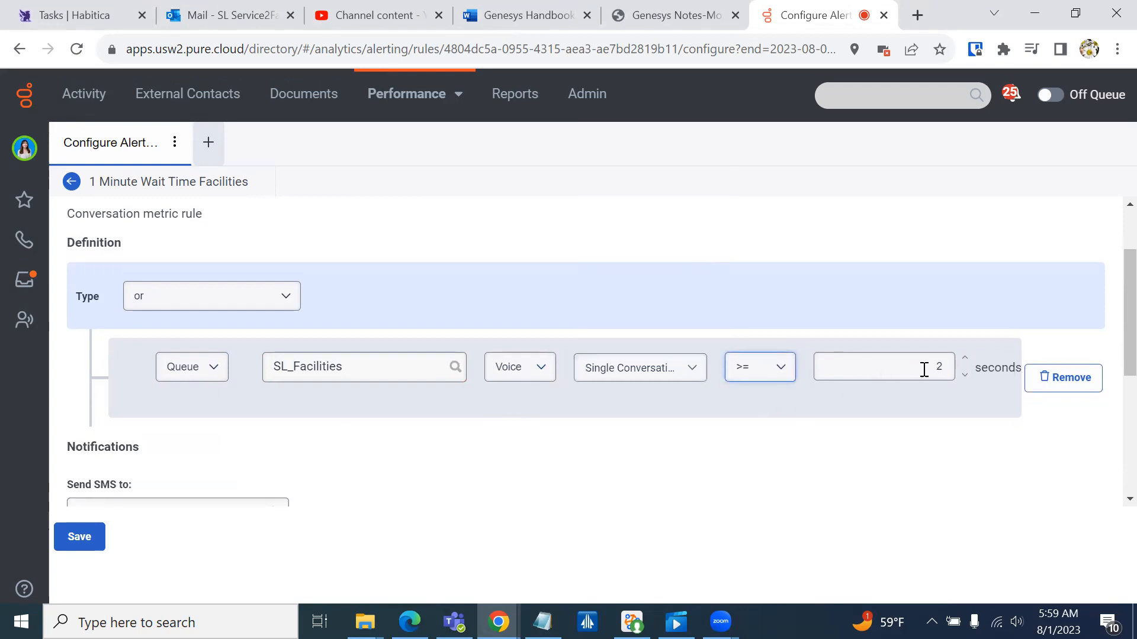
left_click(942, 368)
key("BackSpace")
type("60")
left_click(816, 447)
scroll(579, 422, "up", 2)
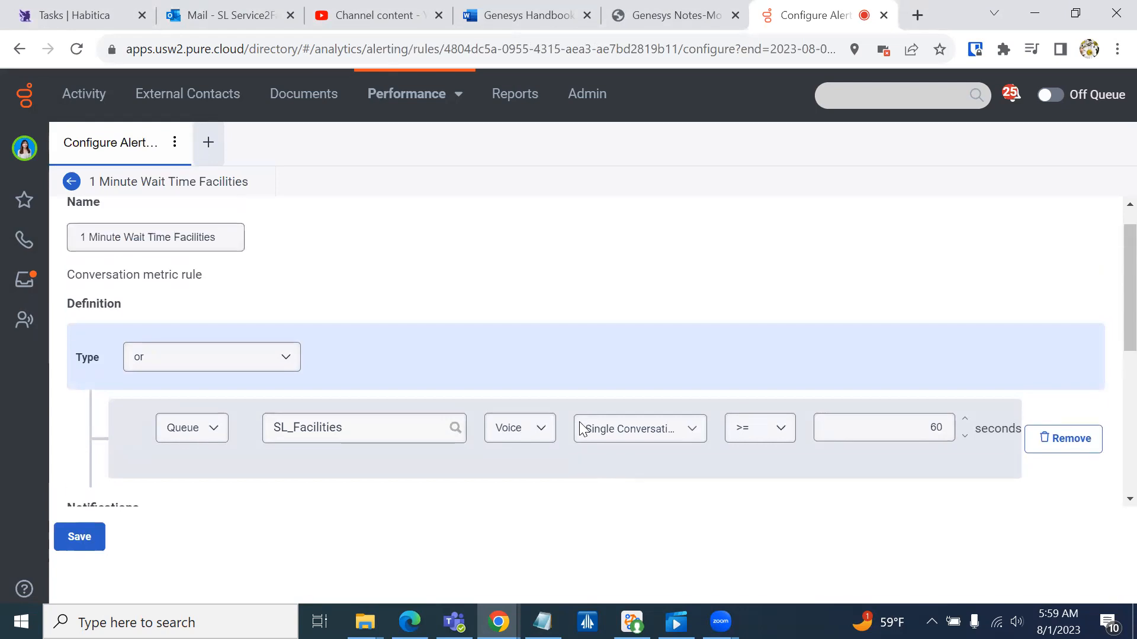
scroll(476, 435, "down", 5)
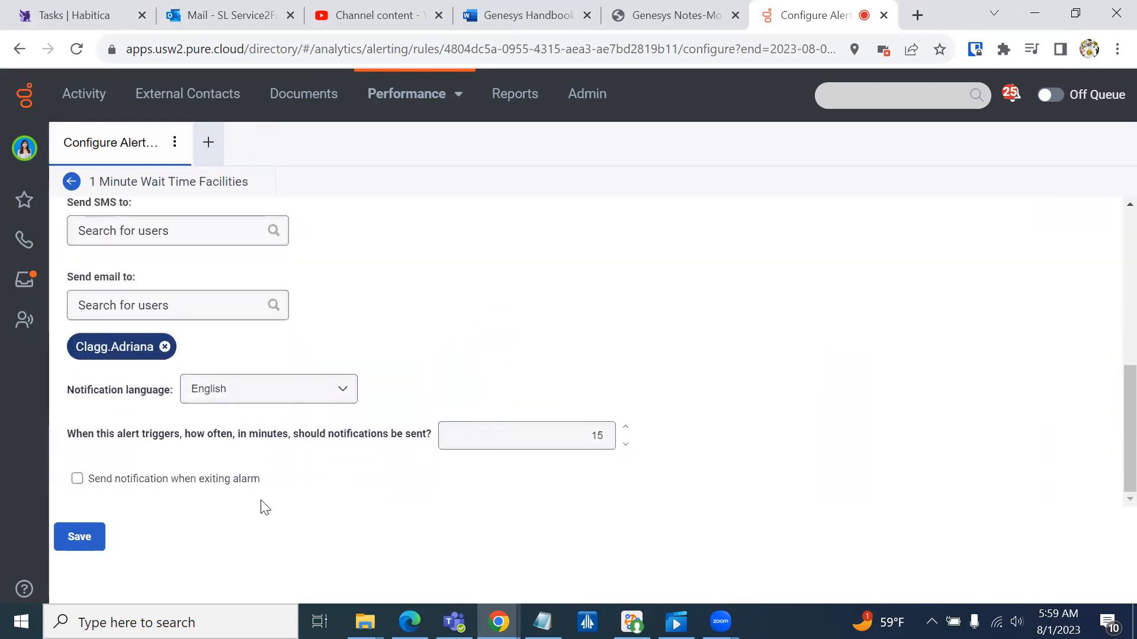
left_click(87, 541)
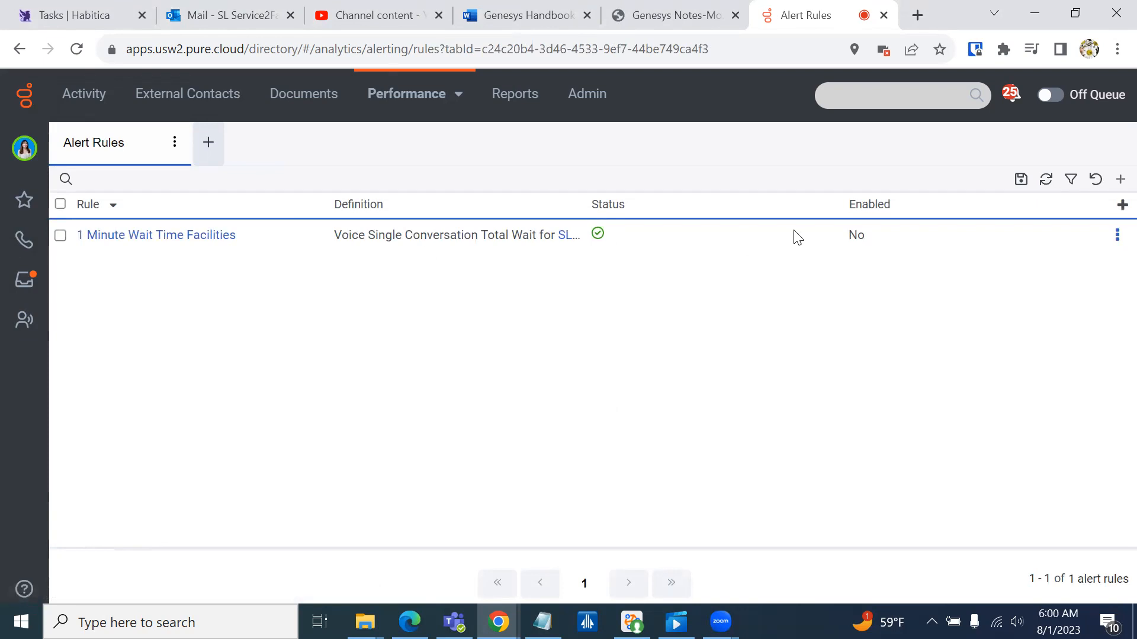
Duplicate the "1 Minute Wait Time Facilities" rule and rename the copy "1 Minute Wait Time SLTS".
left_click(1116, 238)
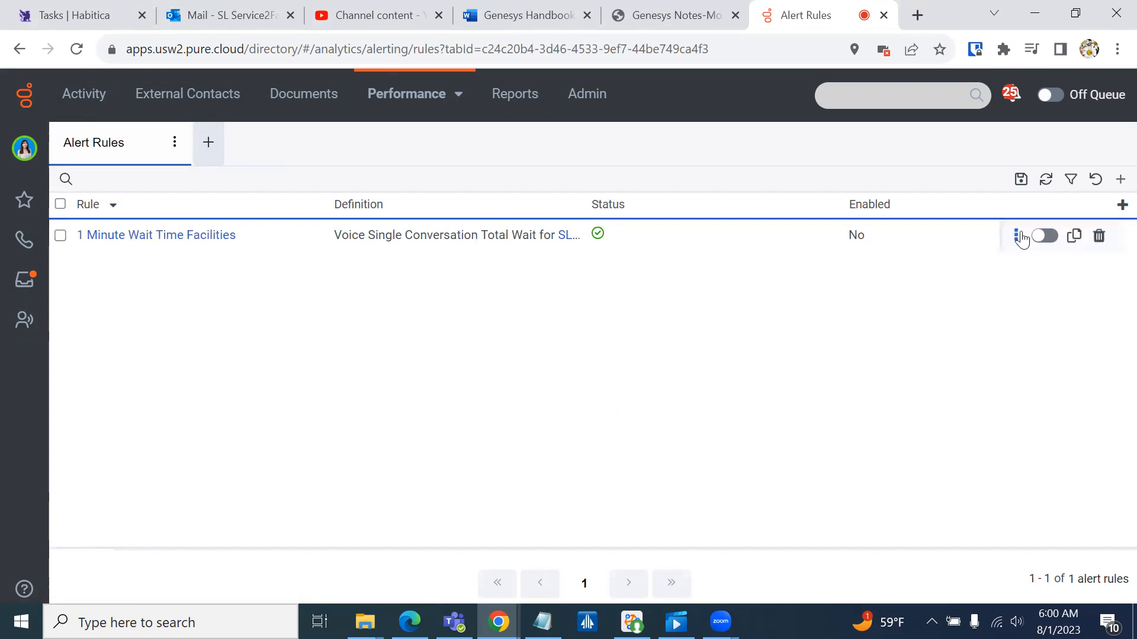
left_click(1073, 240)
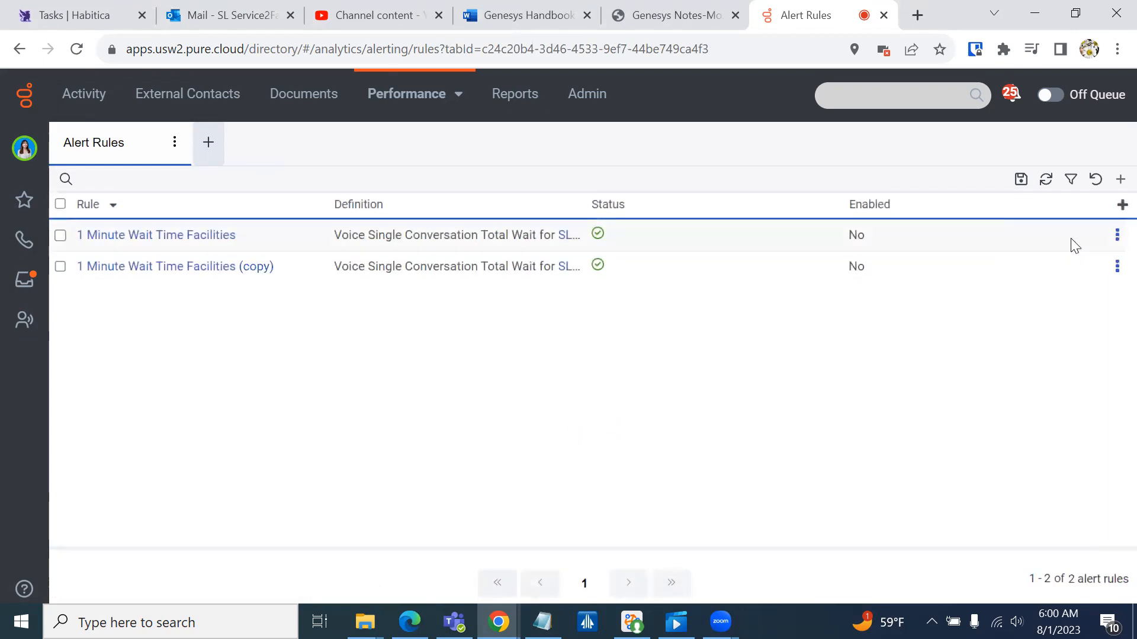
left_click(178, 267)
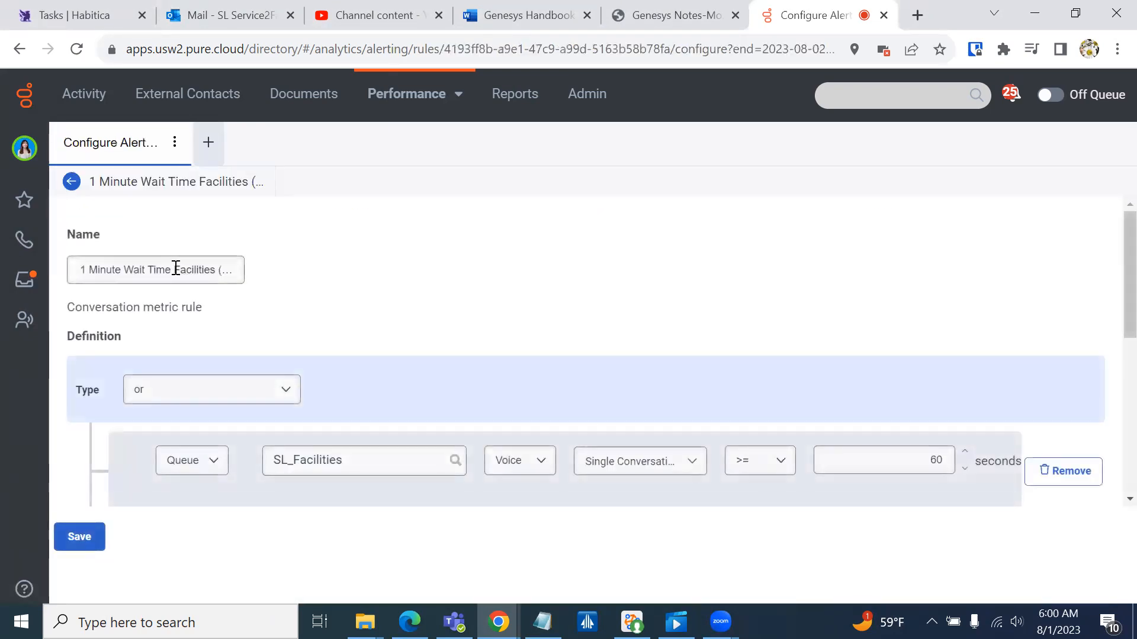
double_click(178, 268)
left_click_drag(243, 291, 256, 290)
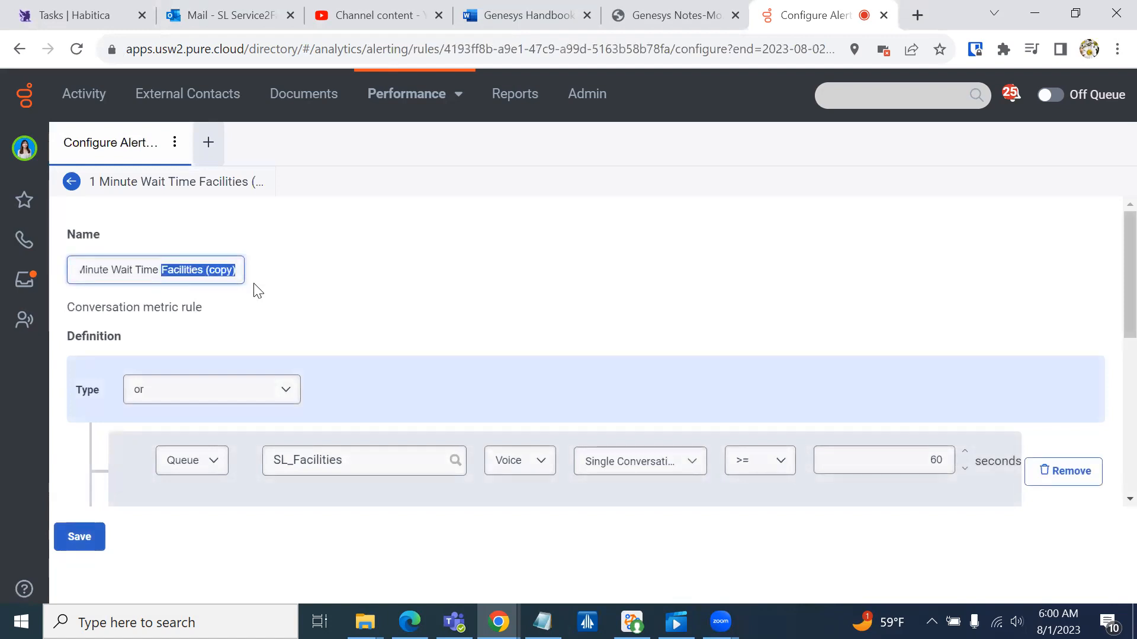
type("SLTS")
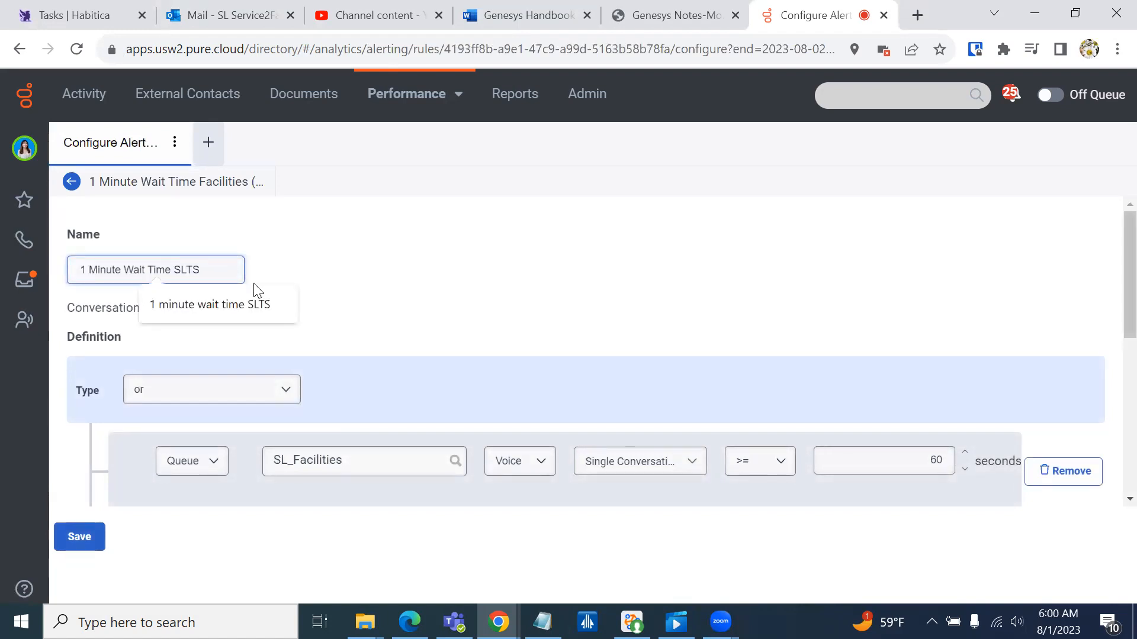
left_click(323, 296)
Change the copied rule's queue to SL_SLTS and save the rule.
scroll(320, 292, "down", 1)
left_click(295, 377)
type("sl")
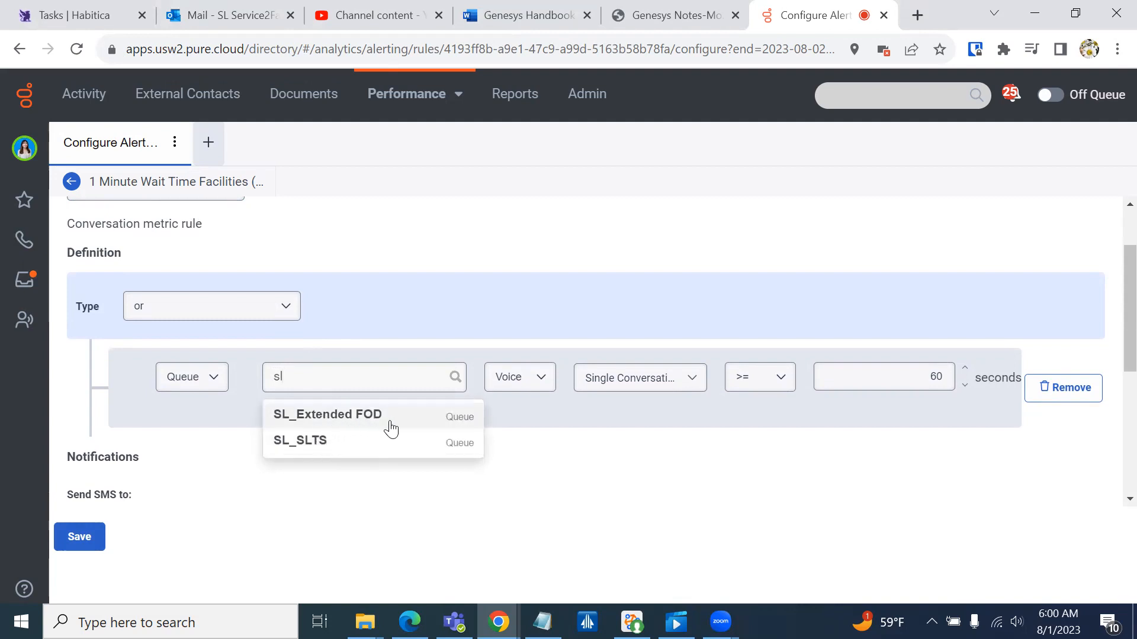
left_click(362, 444)
scroll(249, 457, "down", 5)
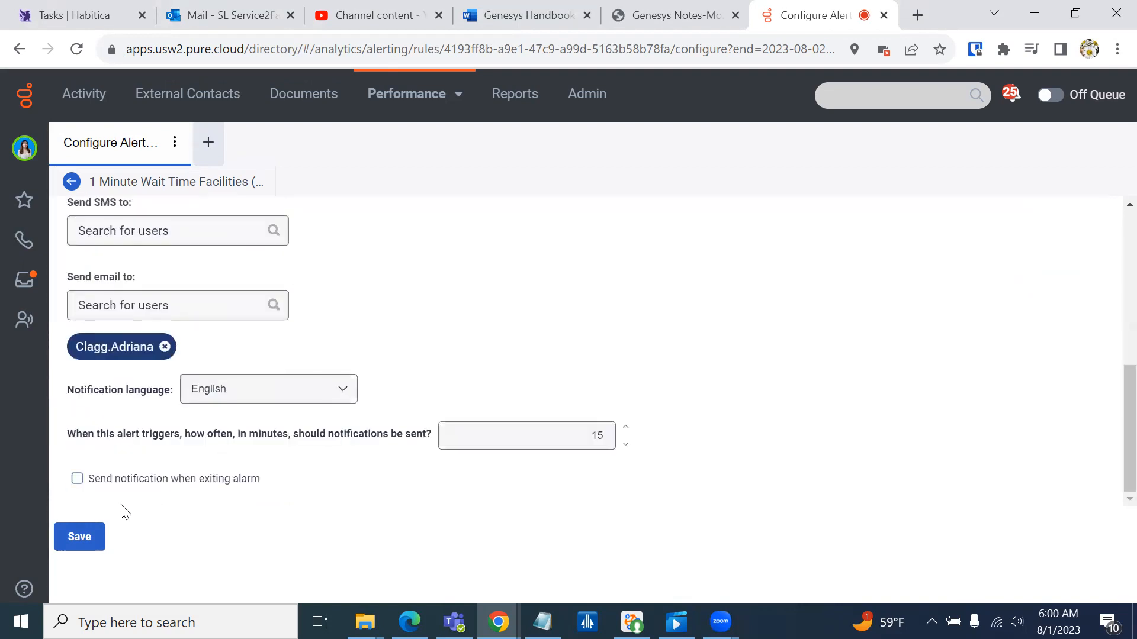
left_click(81, 537)
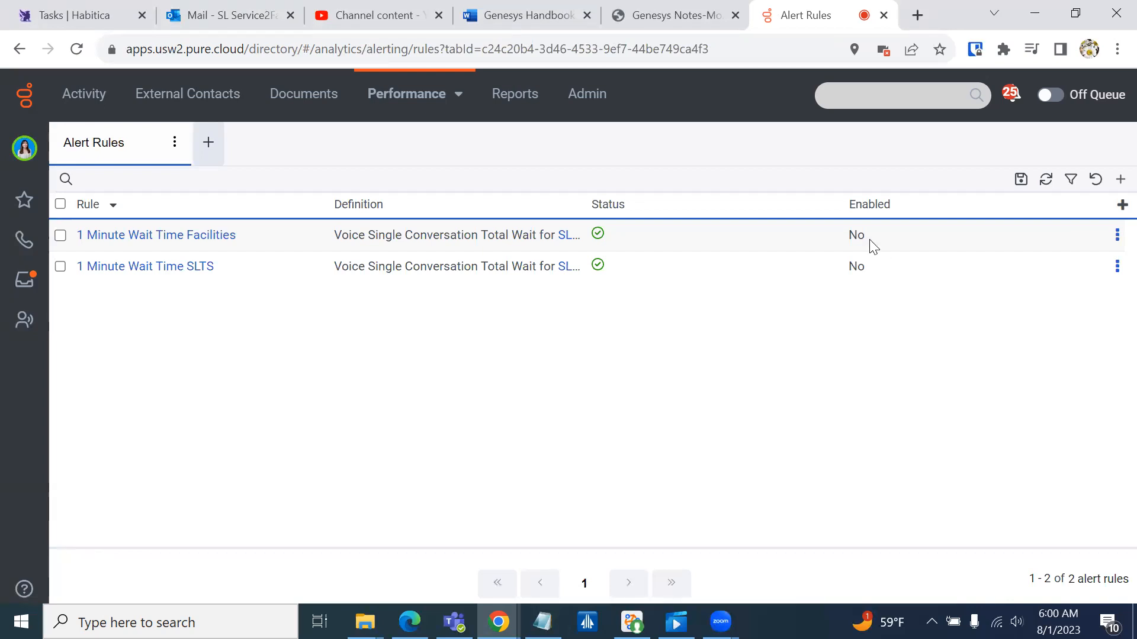
Enable both the Facilities and SLTS wait time rules and close the Alert Rules view.
left_click(1116, 239)
left_click(1042, 236)
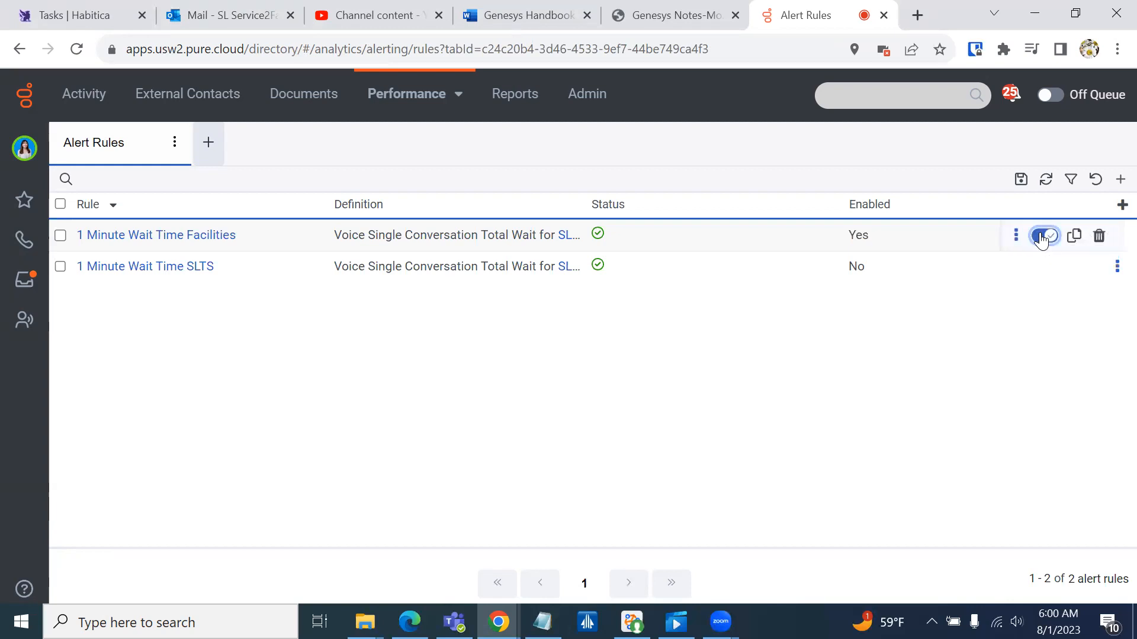
left_click(1117, 268)
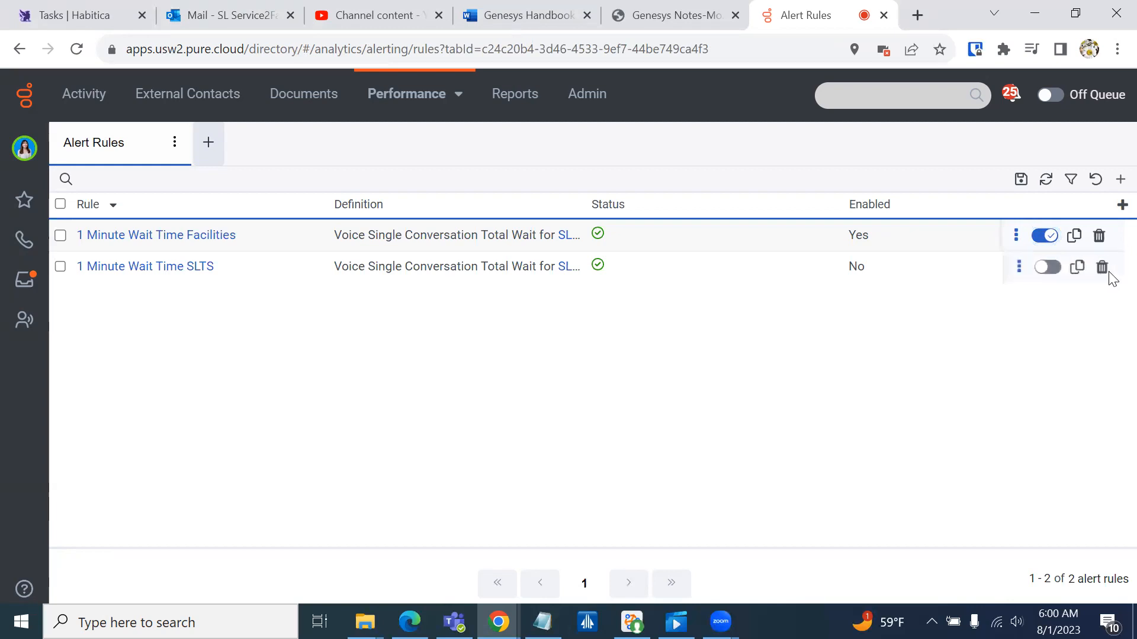
left_click(1043, 267)
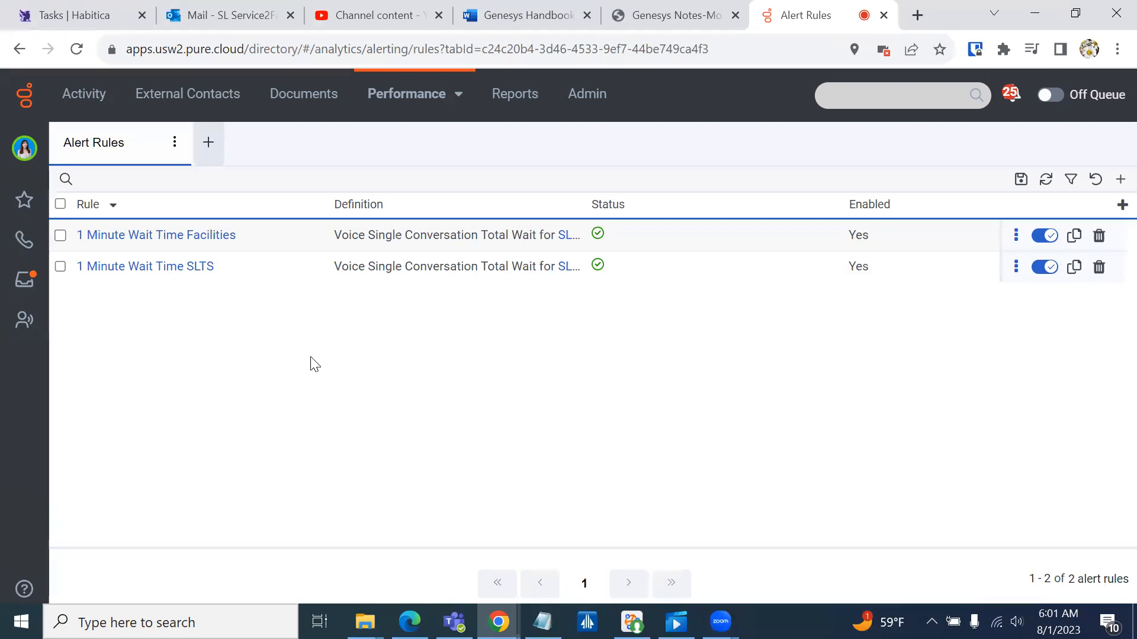
left_click(174, 142)
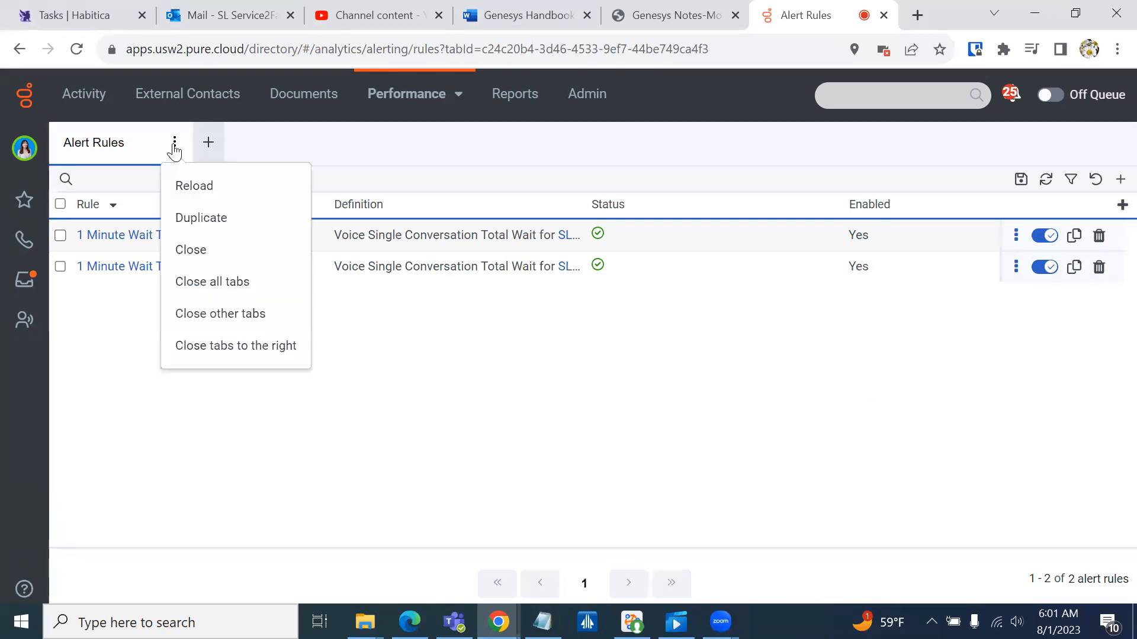
left_click(203, 260)
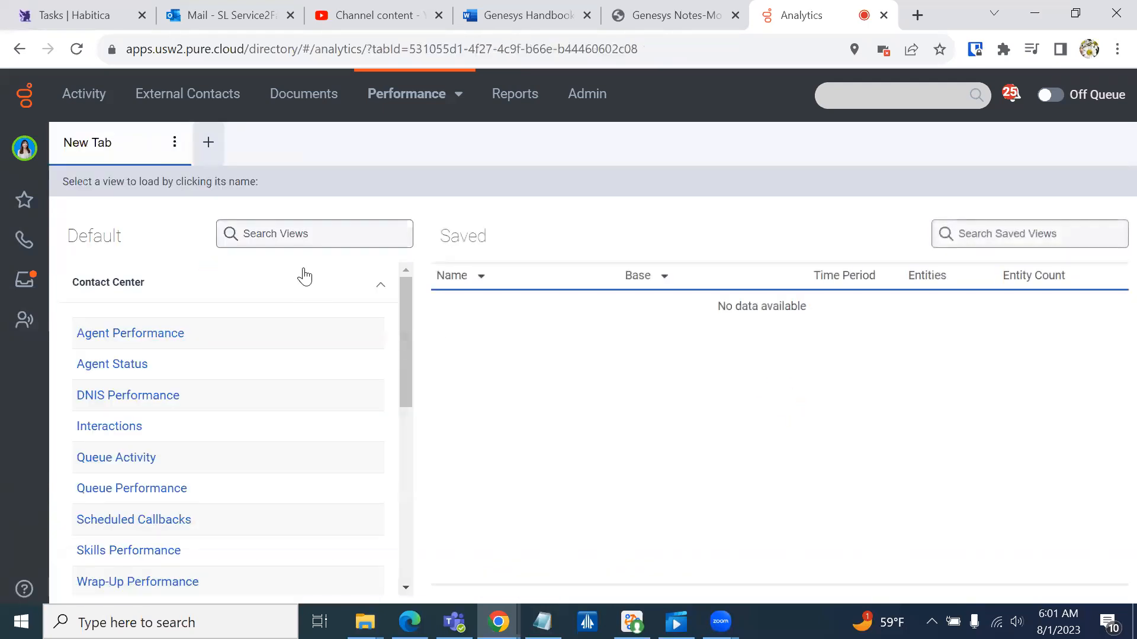